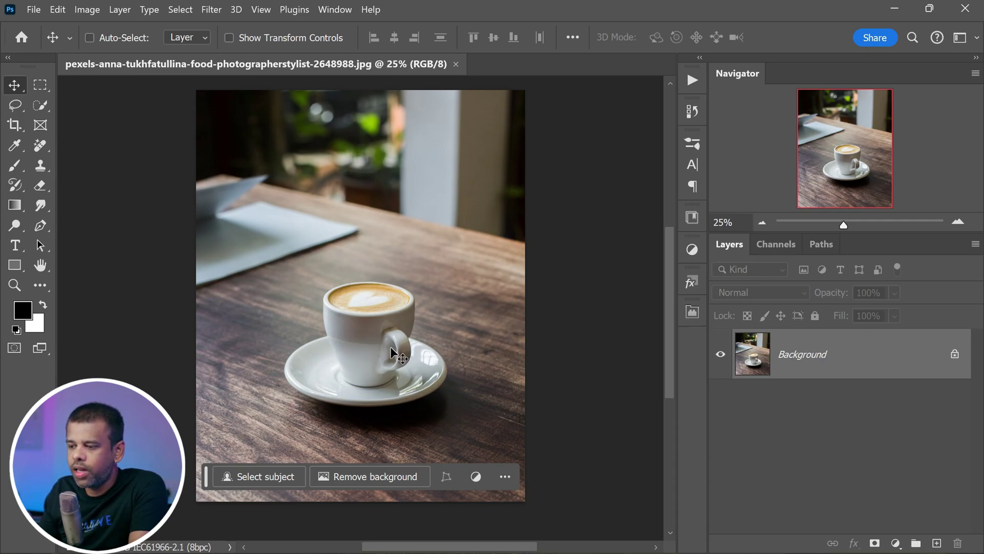
# Auto-select the coffee cup and saucer, then invert the selection to cover the background
pyautogui.click(271, 474)
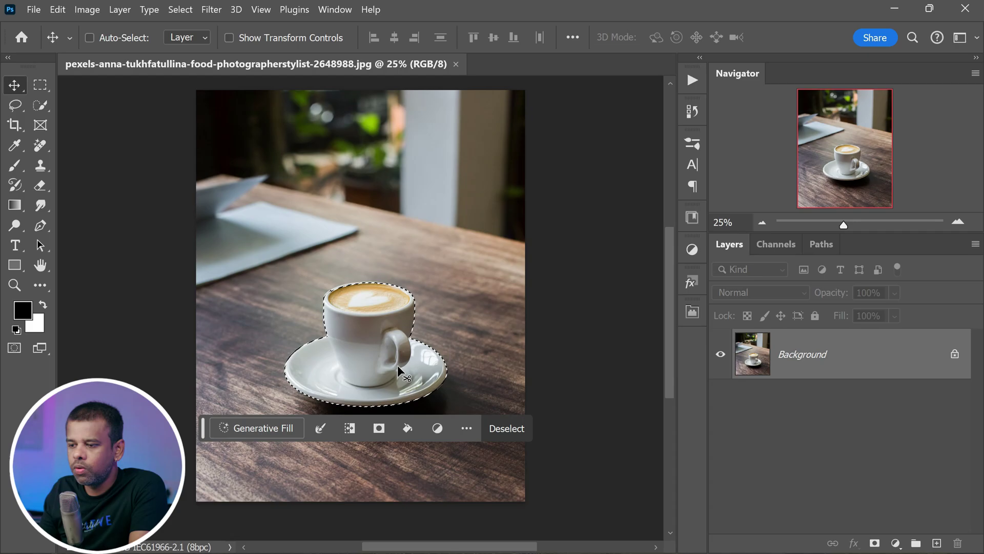
pyautogui.click(350, 428)
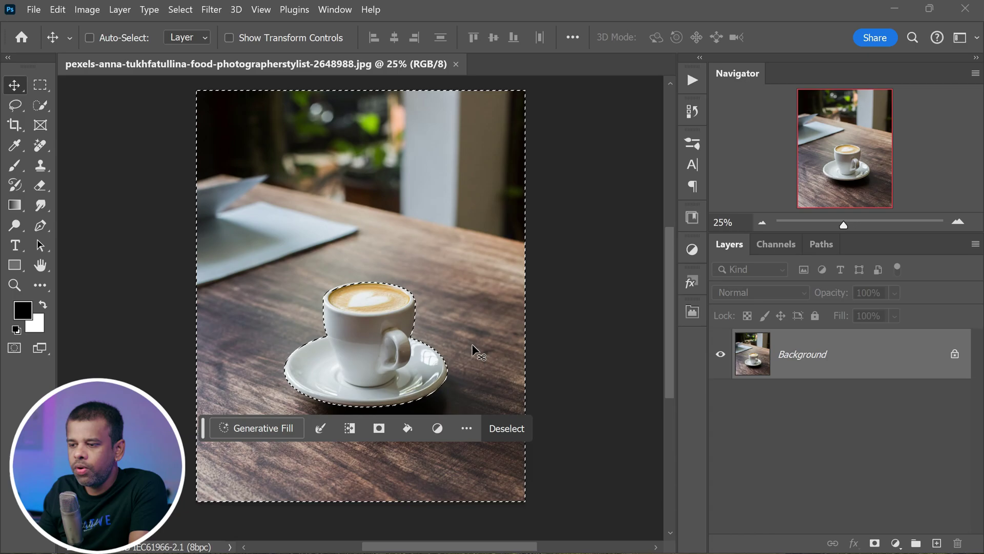
# Start a Generative Fill prompt and move the prompt bar higher on the canvas
pyautogui.click(273, 426)
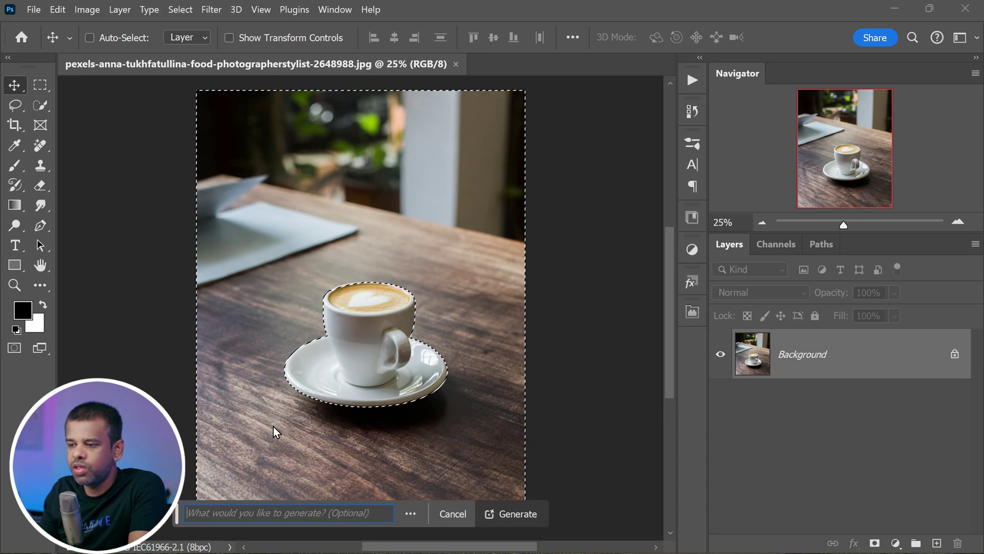
pyautogui.moveTo(181, 517); pyautogui.dragTo(193, 462)
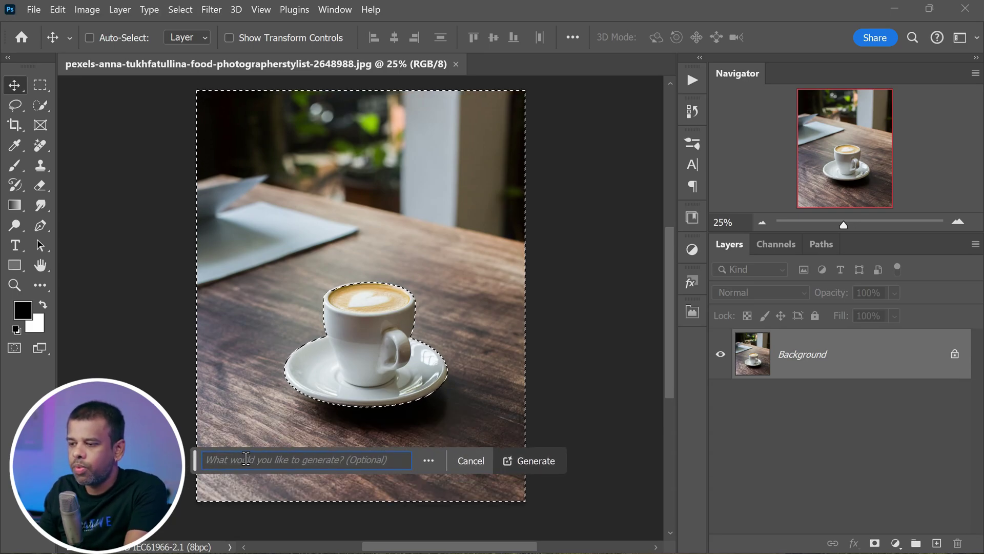
pyautogui.write('cup on')
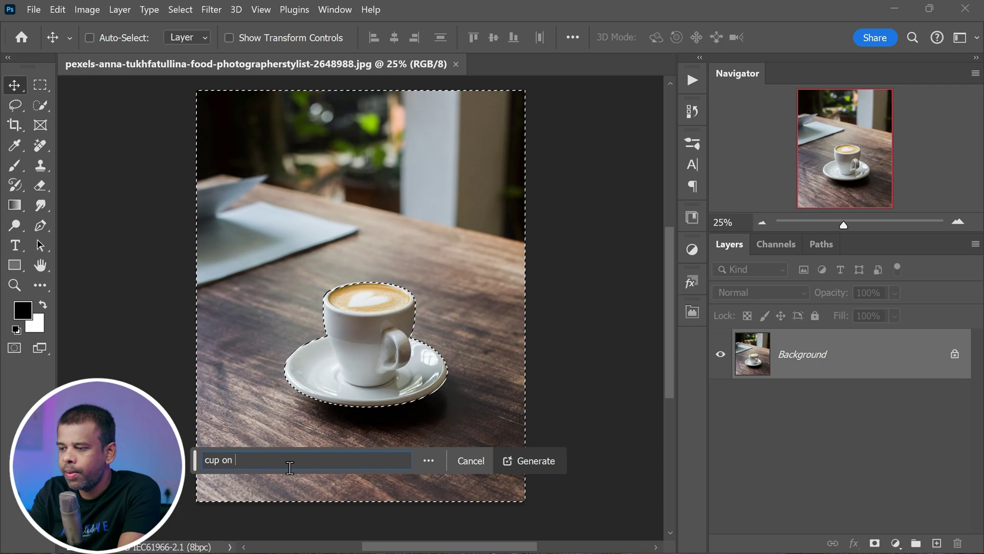
pyautogui.write(' napkin surround')
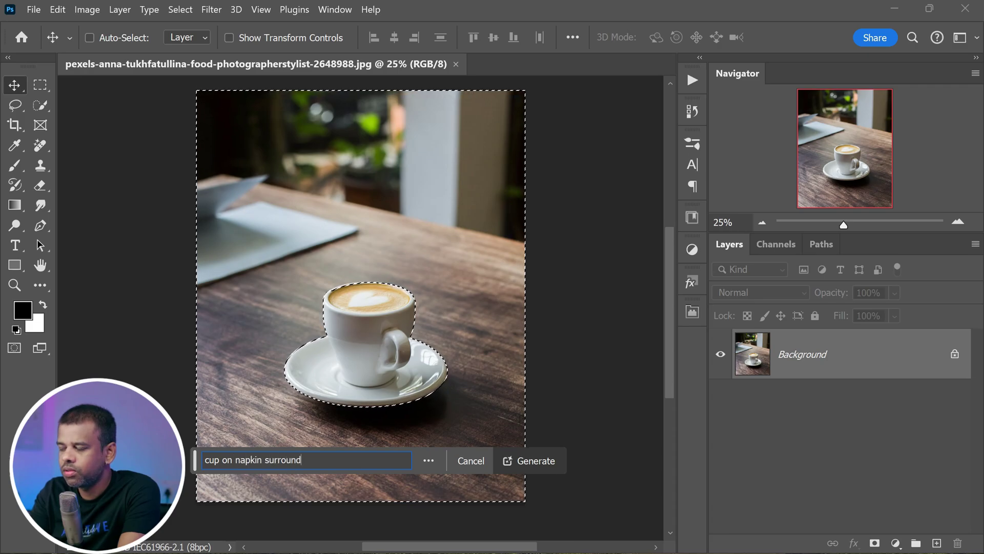
pyautogui.write('ed by little flowers wi')
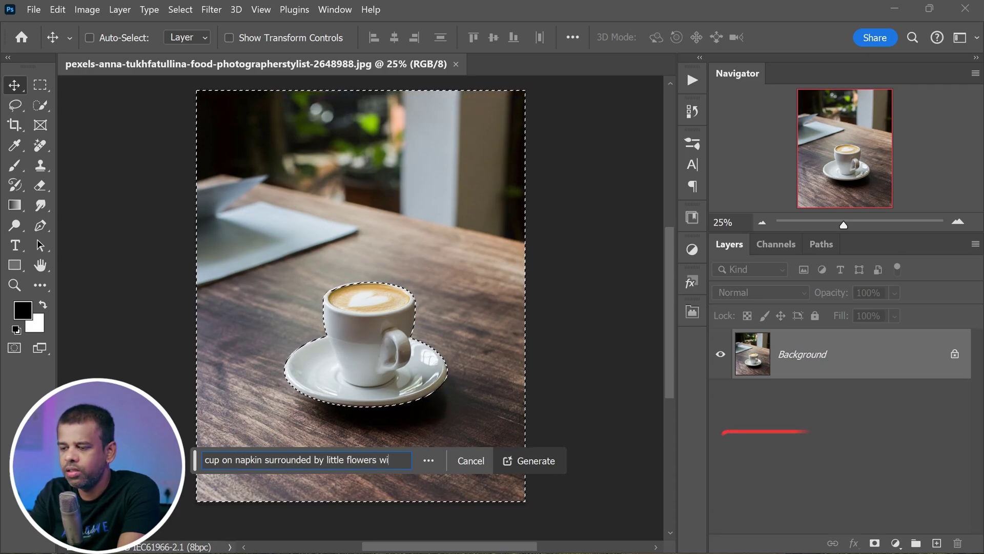
pyautogui.write('th cinematic lighti')
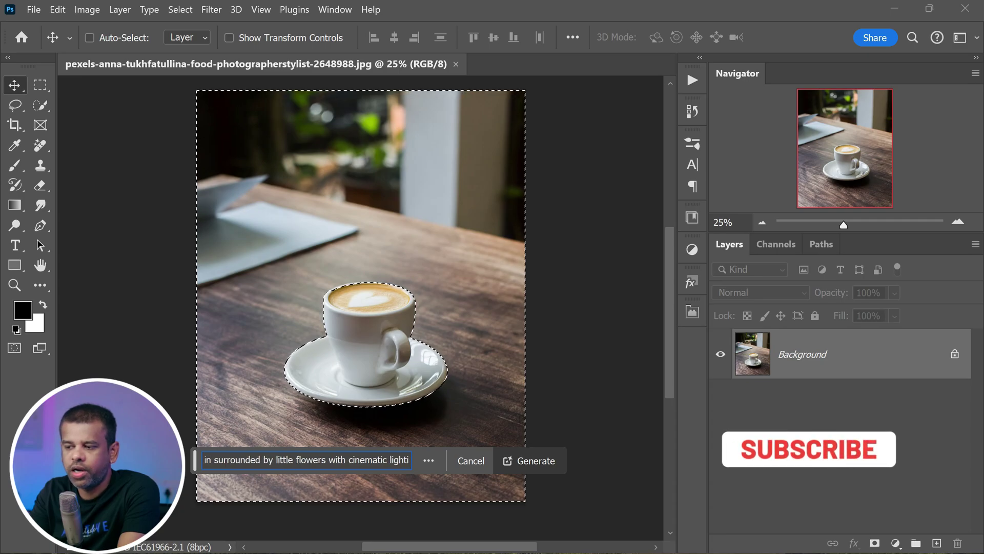
pyautogui.write('ng and soft shadow')
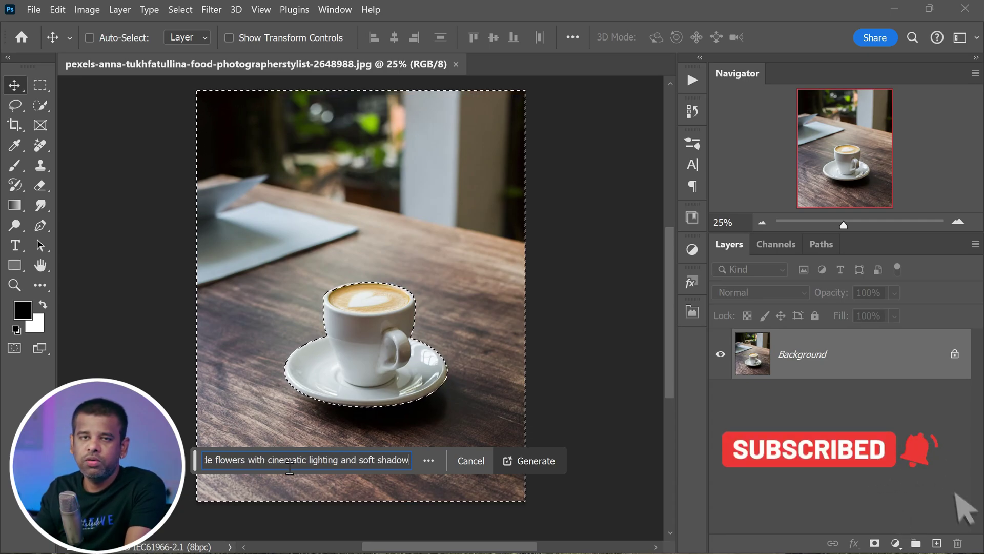
pyautogui.write('s')
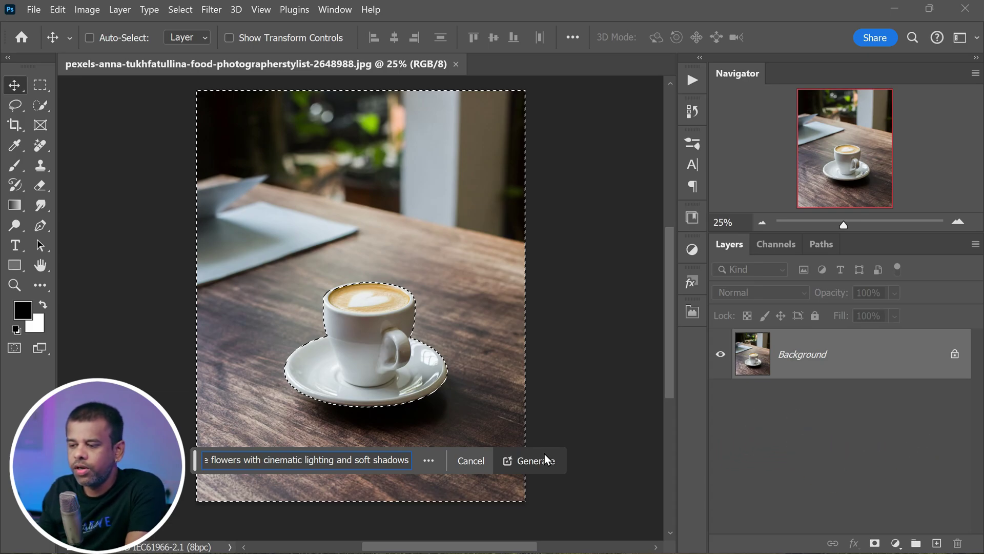
# Generate the napkin-and-flowers background and preview variations, settling on the ninth with white flowers
pyautogui.click(545, 454)
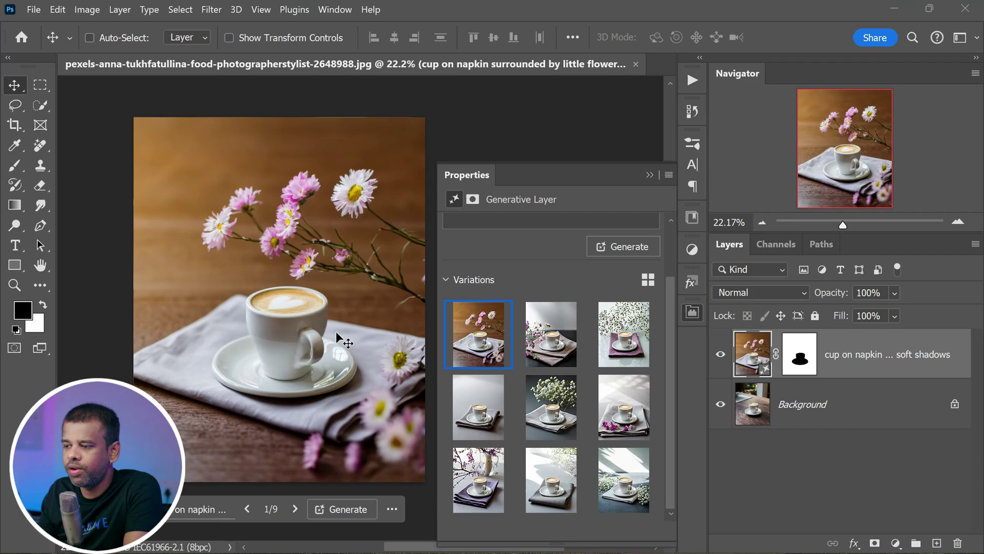
pyautogui.click(546, 346)
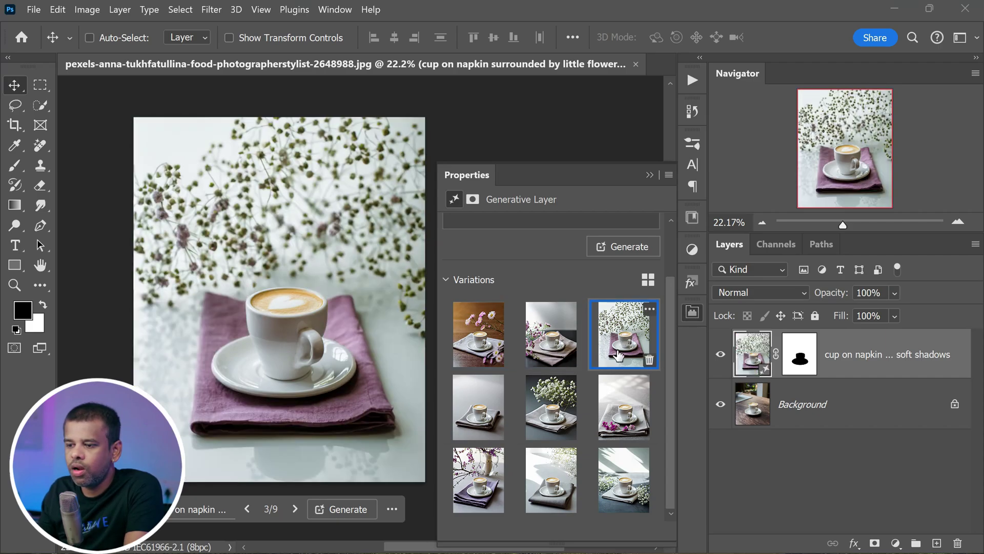
pyautogui.click(624, 415)
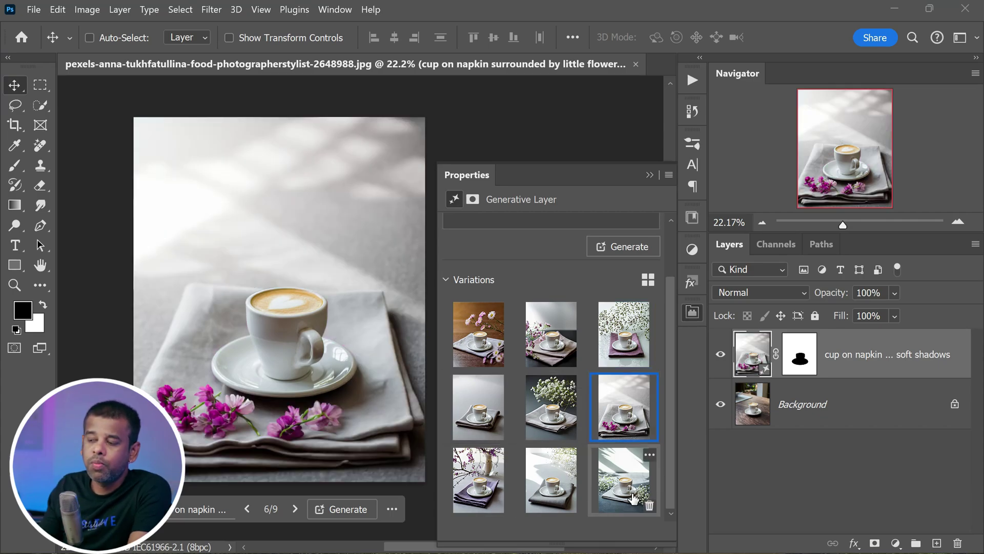
pyautogui.click(624, 481)
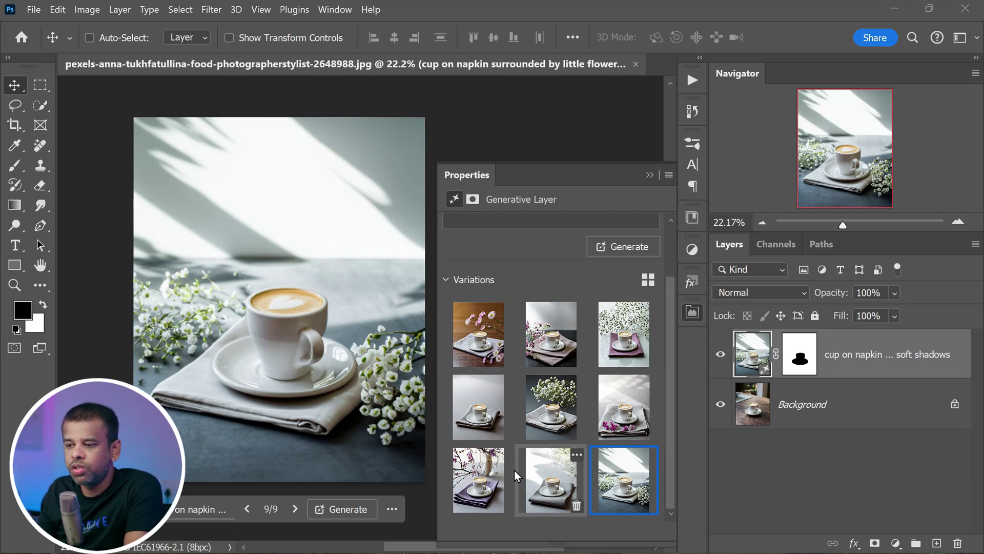
pyautogui.moveTo(478, 334)
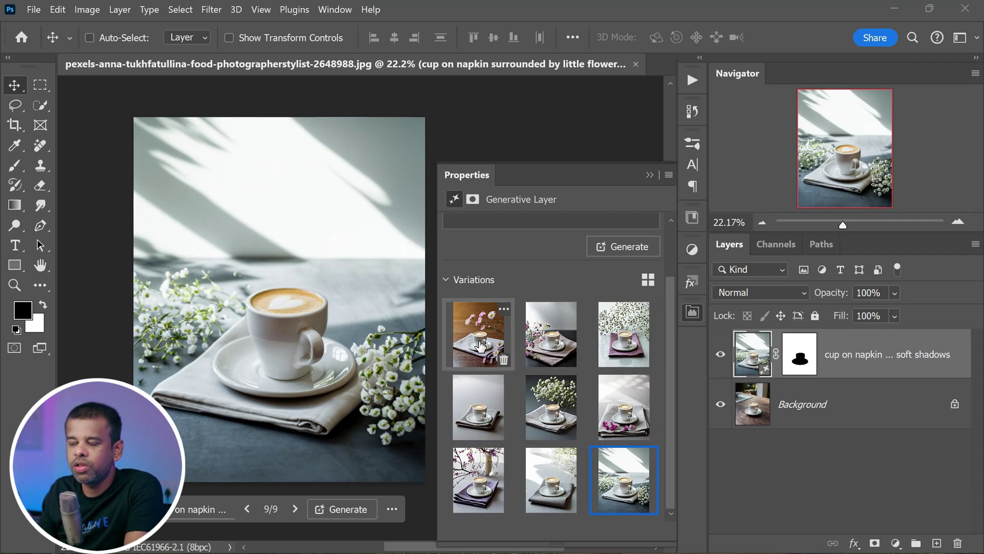
pyautogui.scroll(1, 515, 315)
pyautogui.scroll(1, 525, 303)
pyautogui.scroll(1, 528, 304)
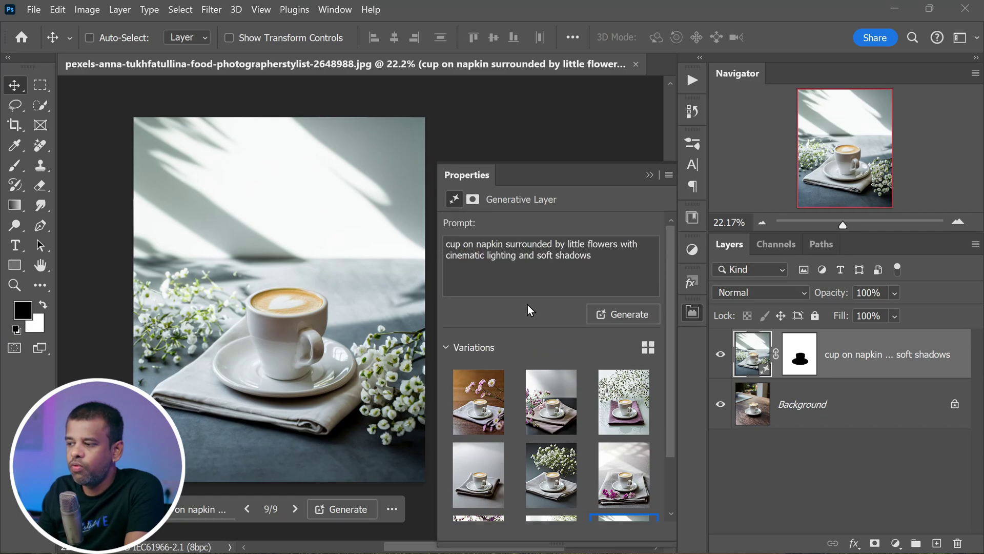